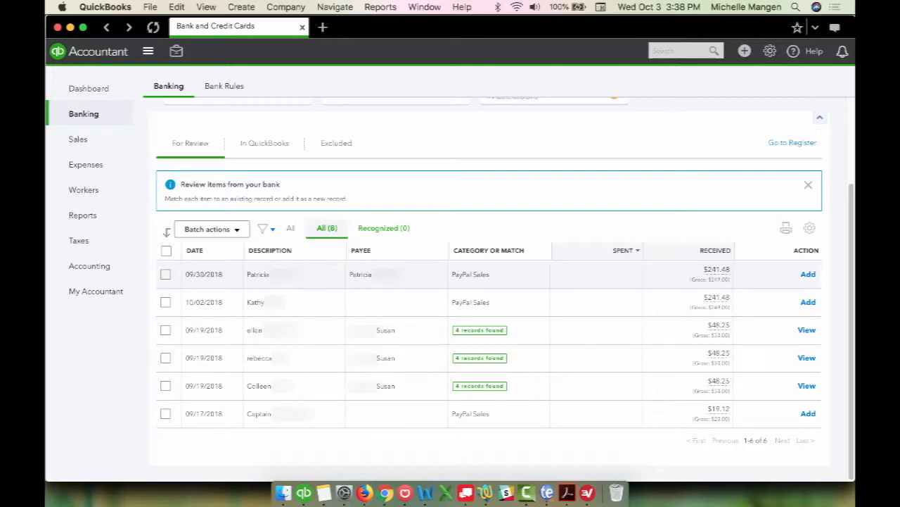
- Review the fee breakdown of the 09/30/2018 PayPal transaction and open its full sales receipt details
mouse_move(730, 269)
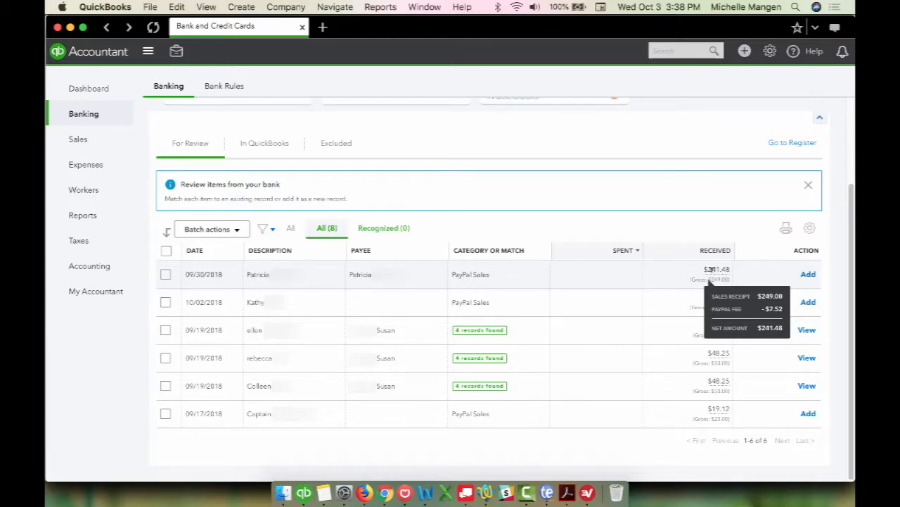
click(366, 274)
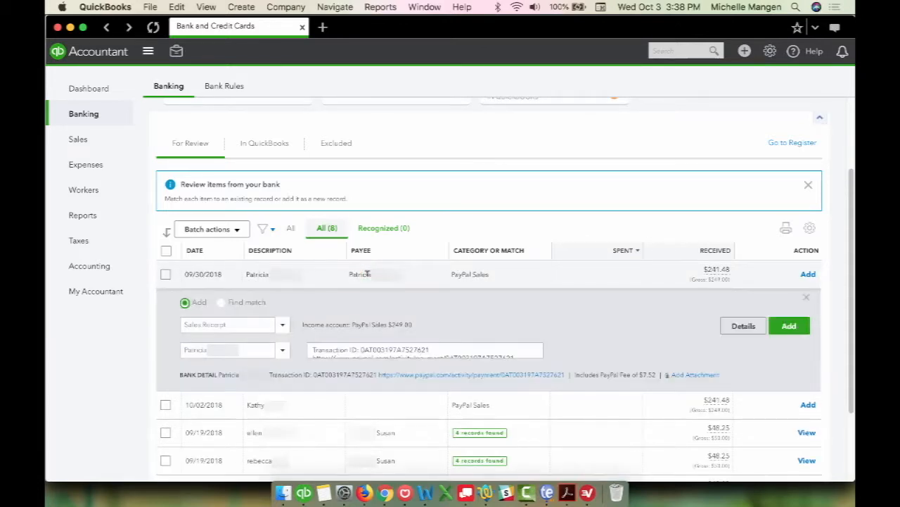
click(253, 325)
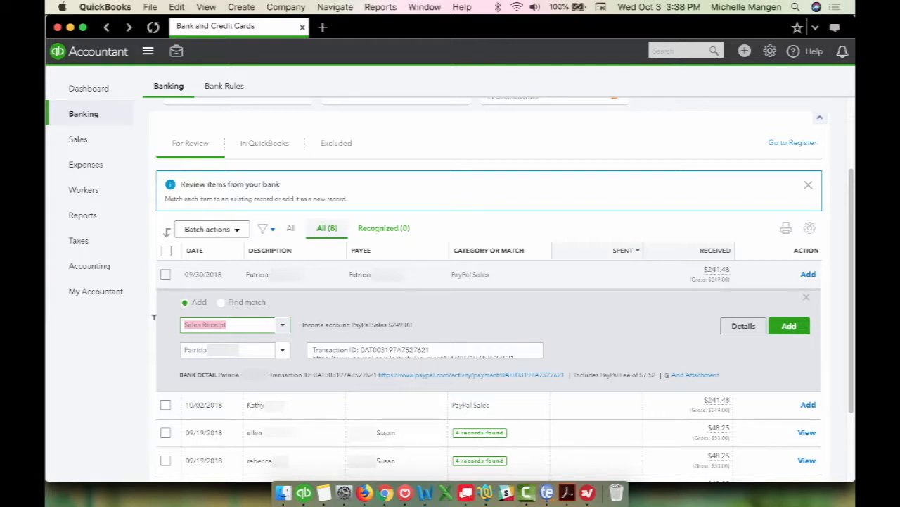
key(Tab)
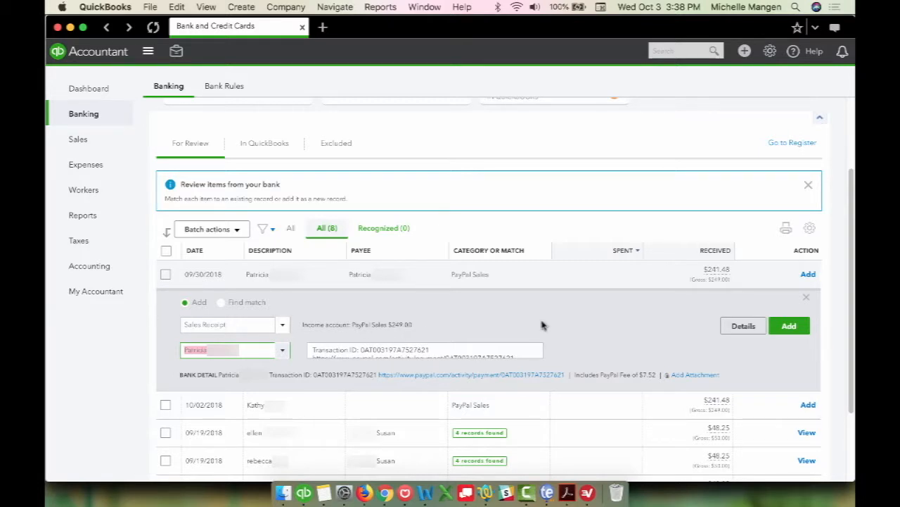
click(745, 325)
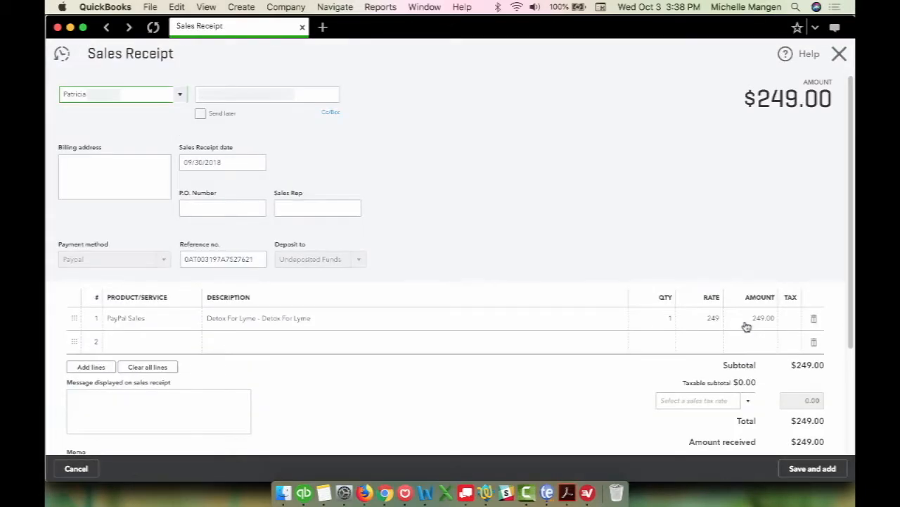
- Set the 09/30/2018 receipt's product/service to Detox For Lyme 6-Week Module, then save and add the receipt
click(150, 318)
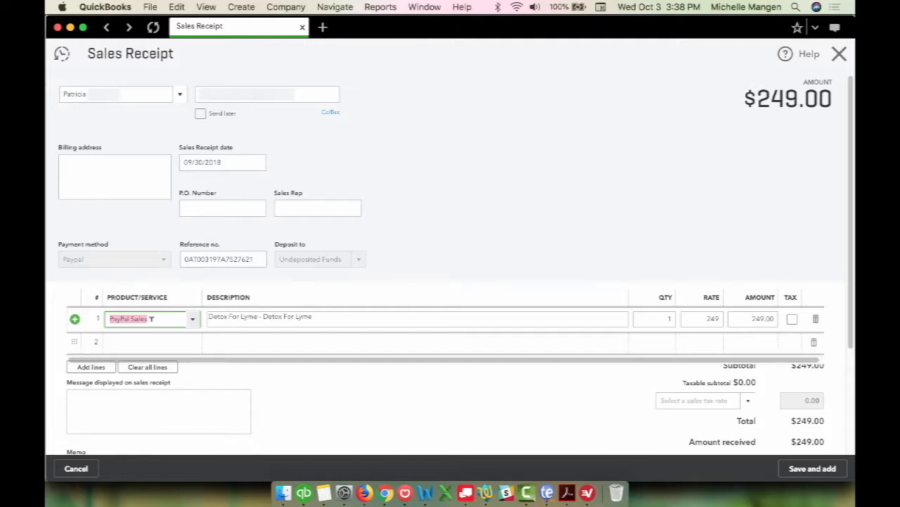
text(detox)
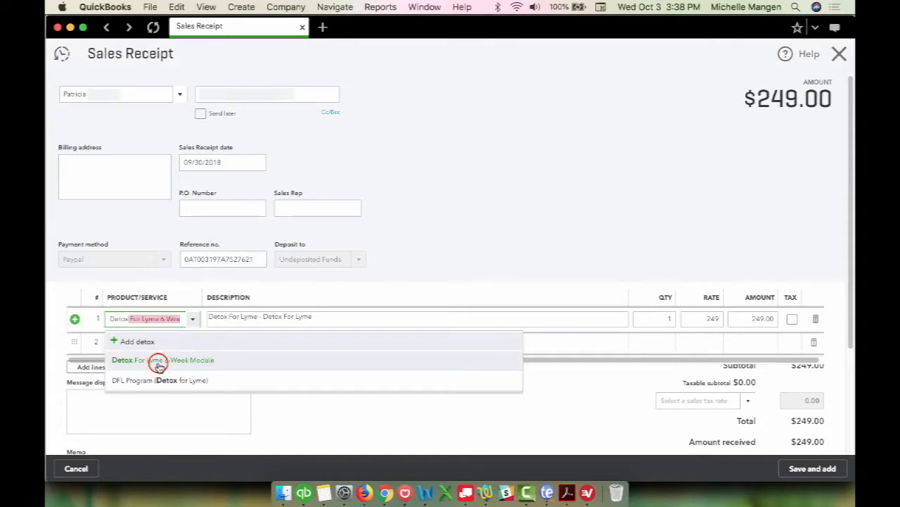
click(158, 360)
key(Tab)
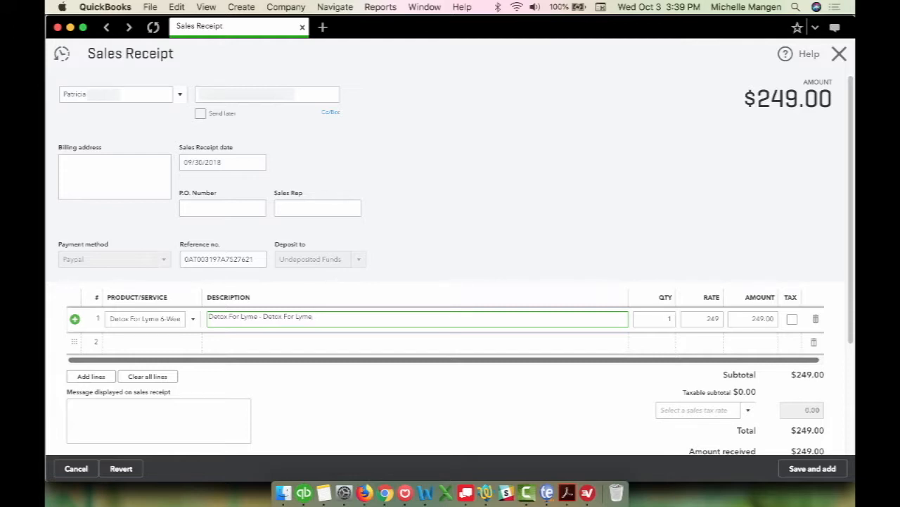
key(Tab)
key(Tab)
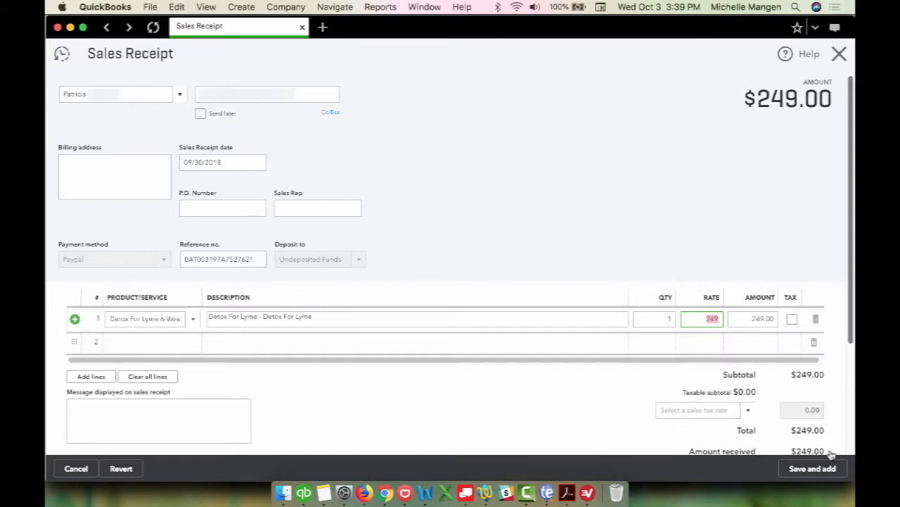
click(813, 469)
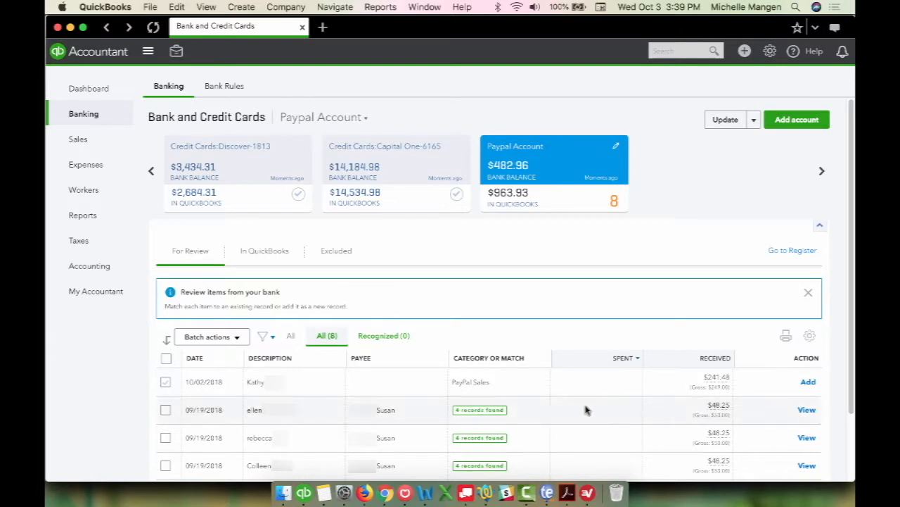
- Expand the 10/02/2018 PayPal transaction and save the name from its description as a new customer for the payee
click(412, 384)
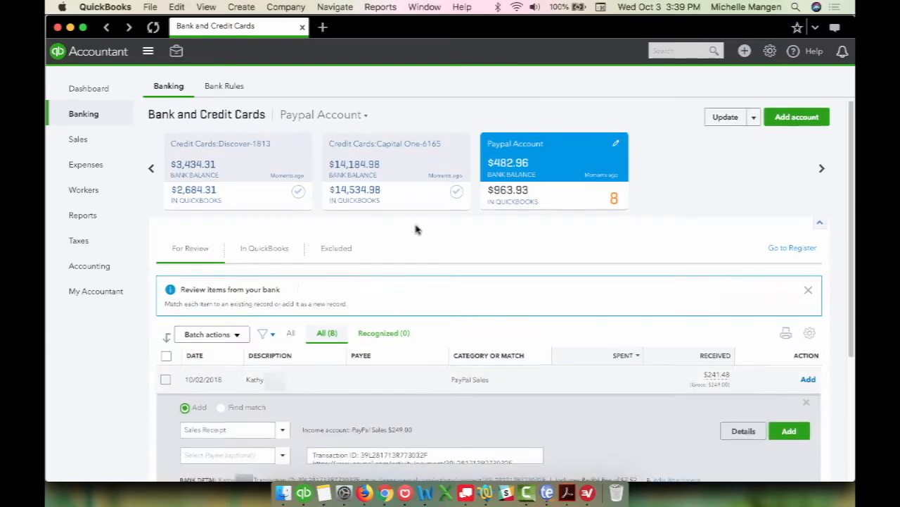
scroll(416, 227, down, 5)
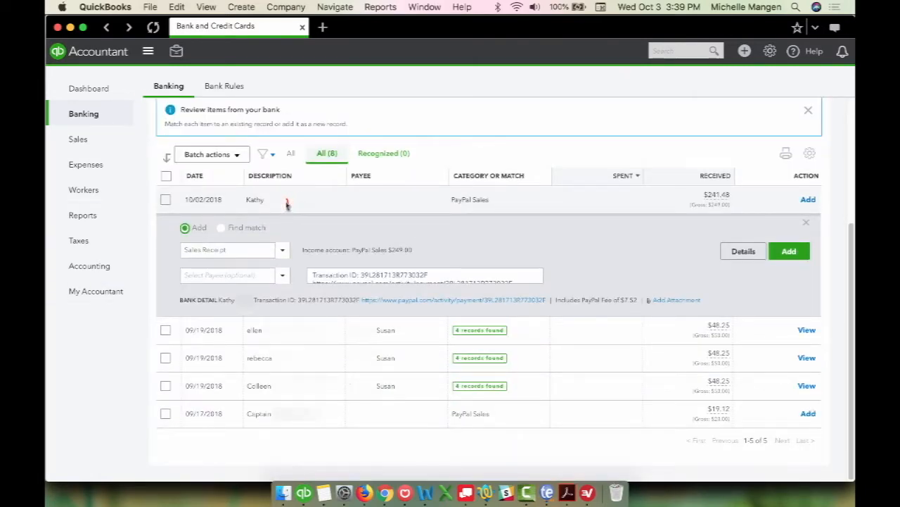
drag(265, 200, 244, 200)
key(super+c)
click(225, 275)
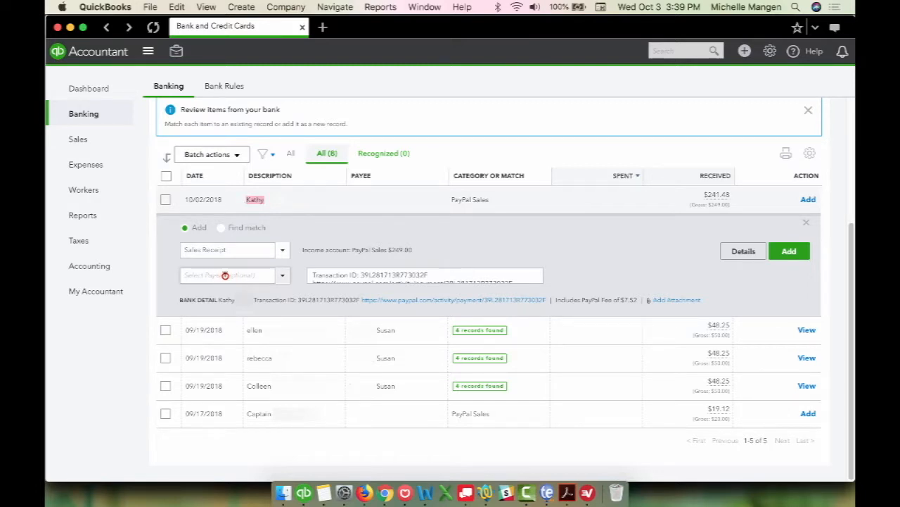
key(super+v)
click(229, 299)
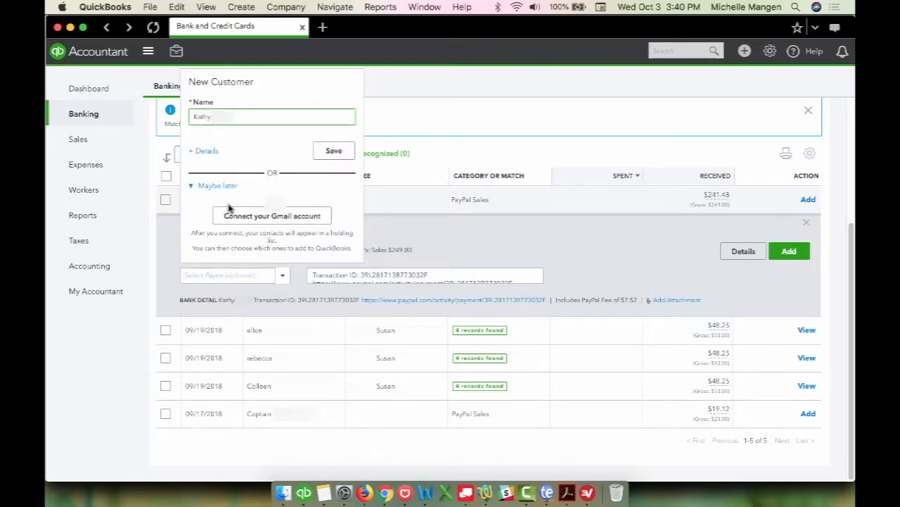
click(254, 83)
drag(255, 83, 186, 85)
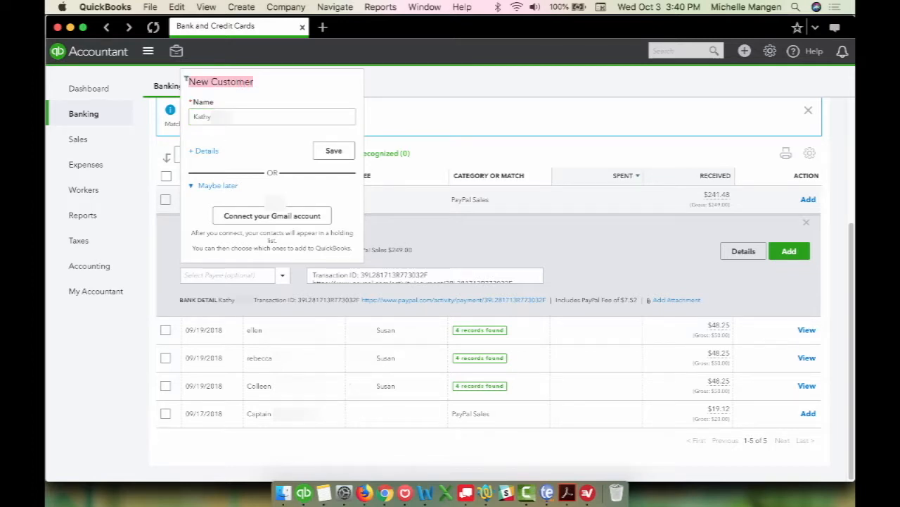
click(333, 151)
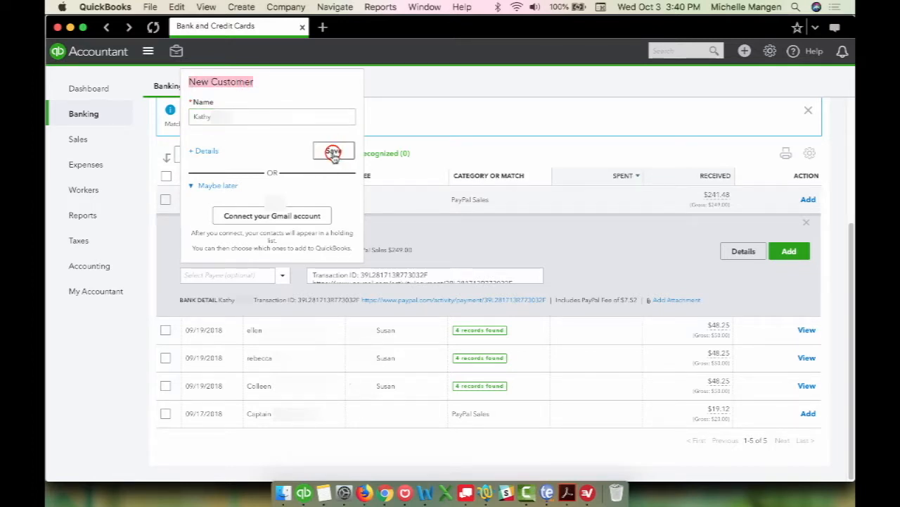
- Open the 10/02/2018 sales receipt's details, set its product/service to Detox For Lyme 6-Week Module, and save and add it
click(744, 251)
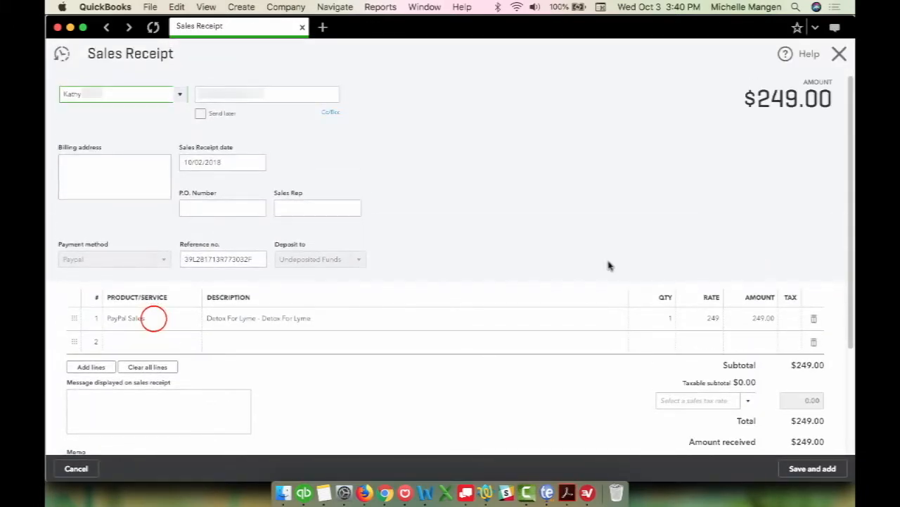
click(154, 318)
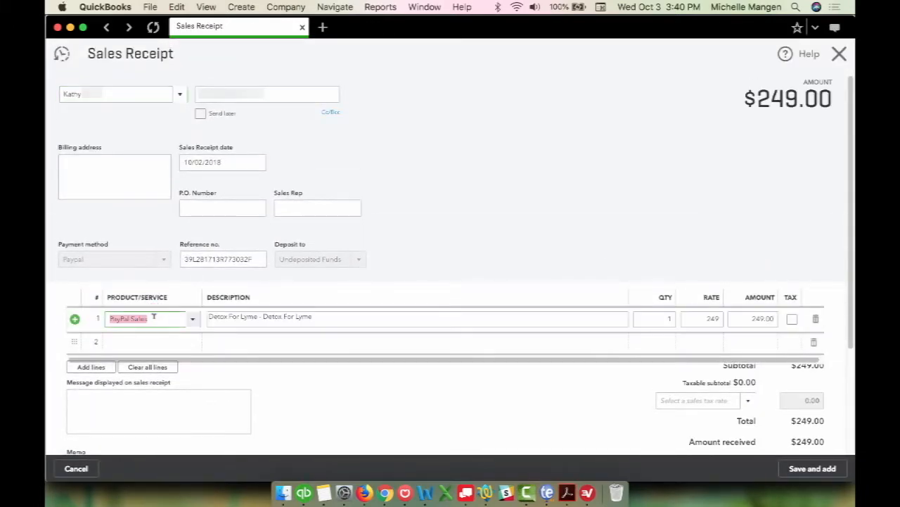
text(Detox For Lyme 6-Wee)
click(173, 360)
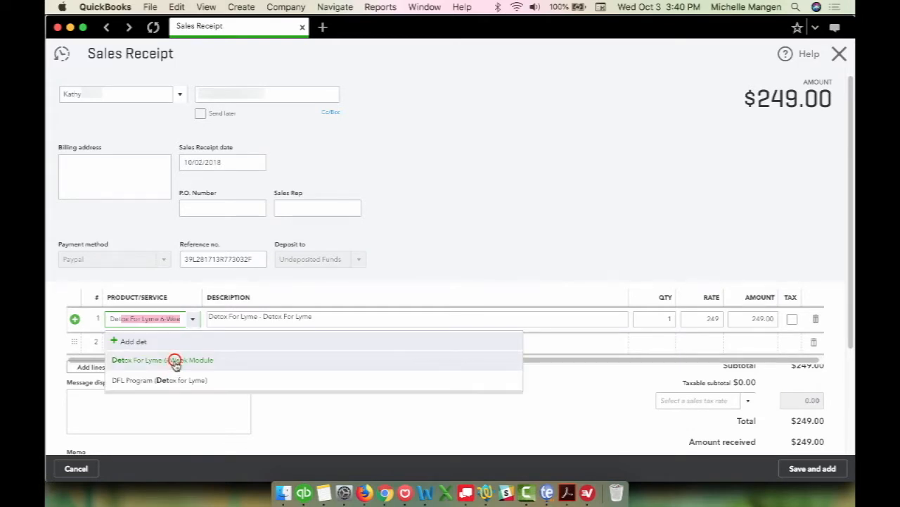
key(Tab)
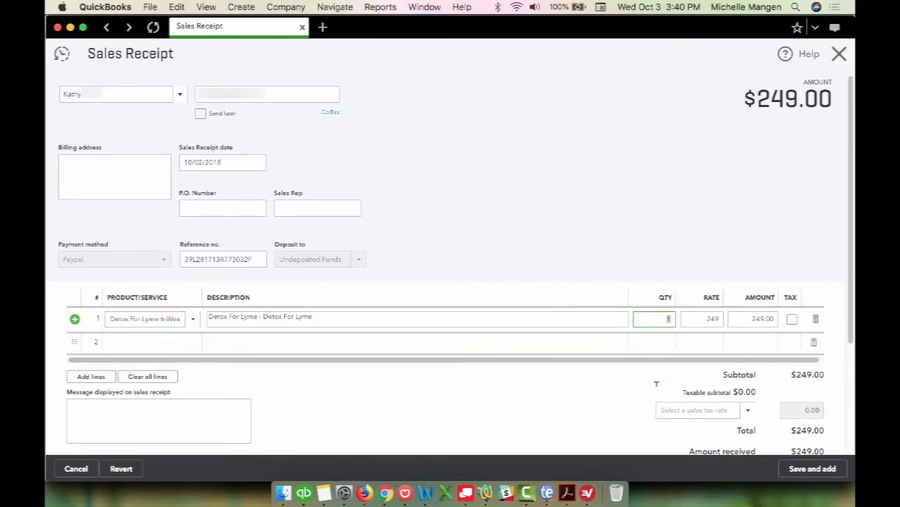
click(831, 477)
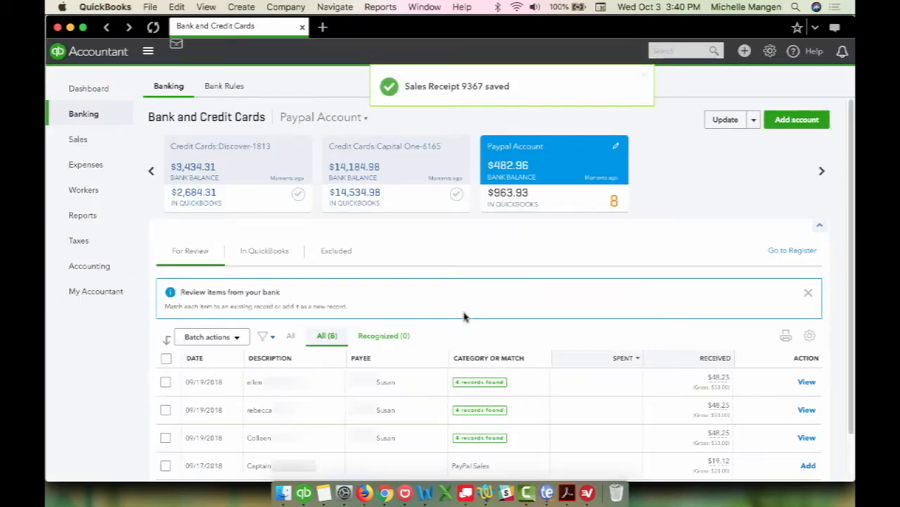
- Expand the first 09/19/2018 transaction for review and compare the bank detail's name with the customers on the suggested matching records
scroll(464, 317, down, 2)
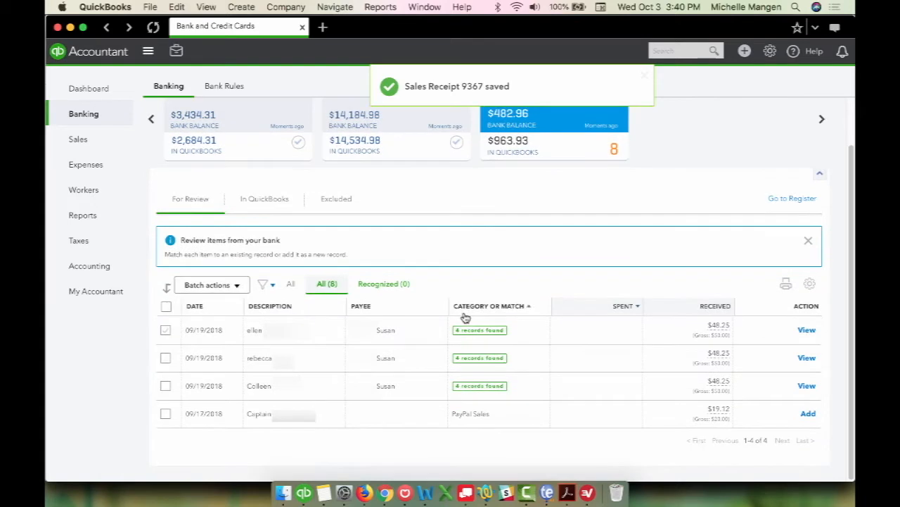
click(433, 337)
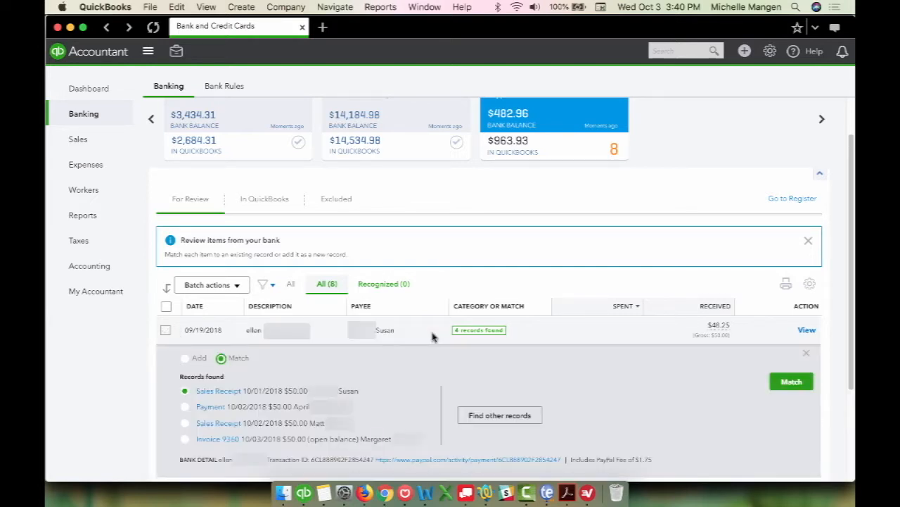
scroll(432, 337, down, 2)
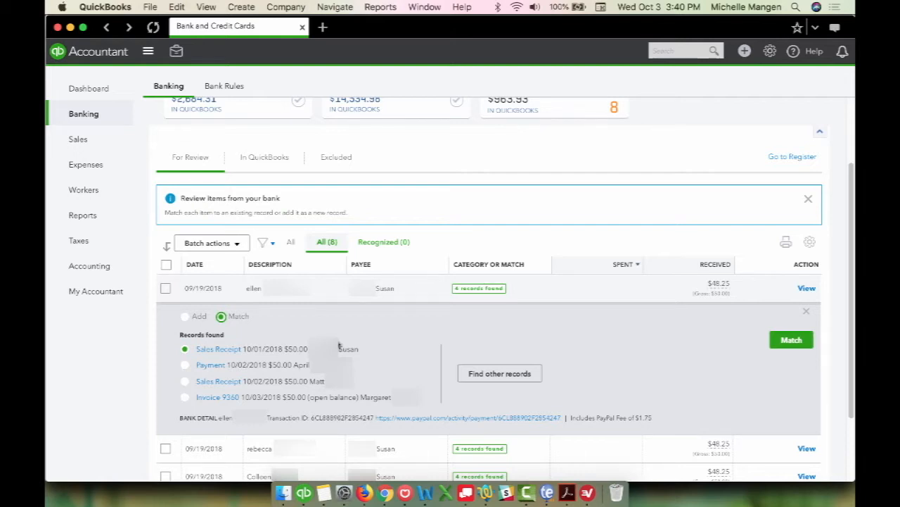
scroll(339, 345, down, 1)
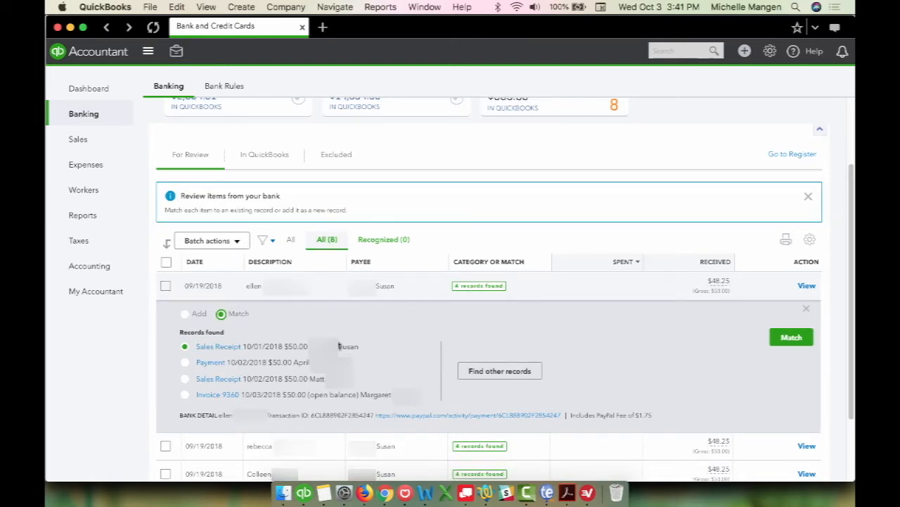
scroll(338, 347, down, 1)
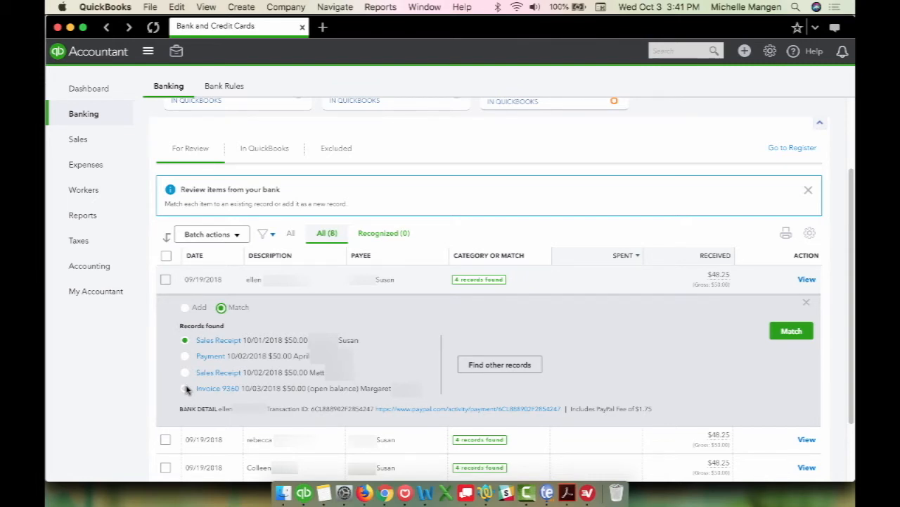
click(265, 409)
click(266, 410)
drag(265, 409, 217, 409)
drag(421, 388, 361, 386)
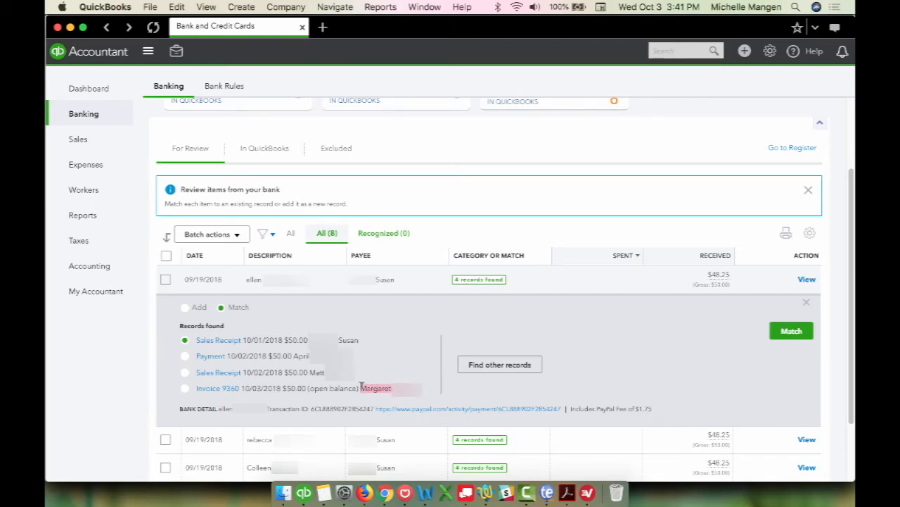